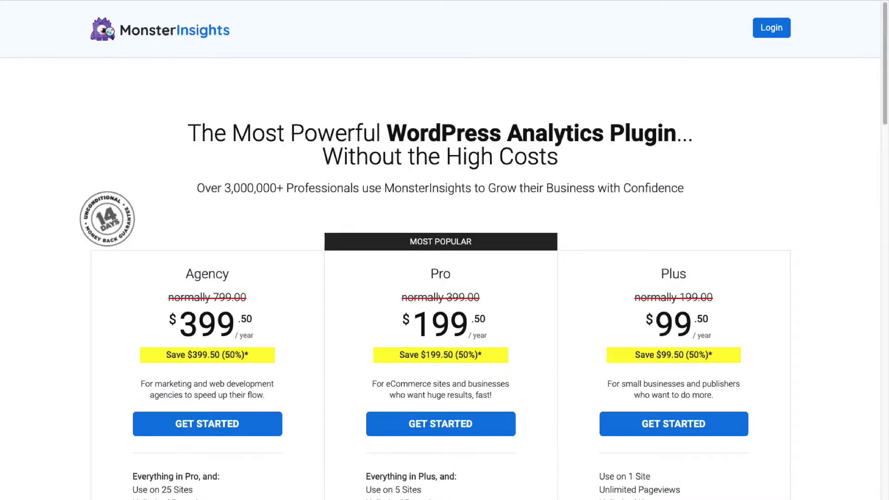
# - Download the MonsterInsights Pro plugin zip from the account's Downloads tab
pyautogui.scroll(-3, 445, 250)
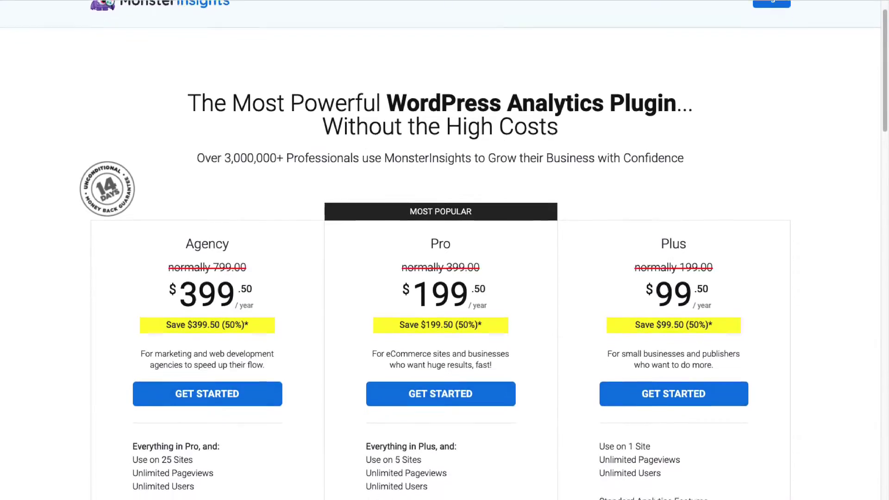
pyautogui.scroll(-3, 444, 250)
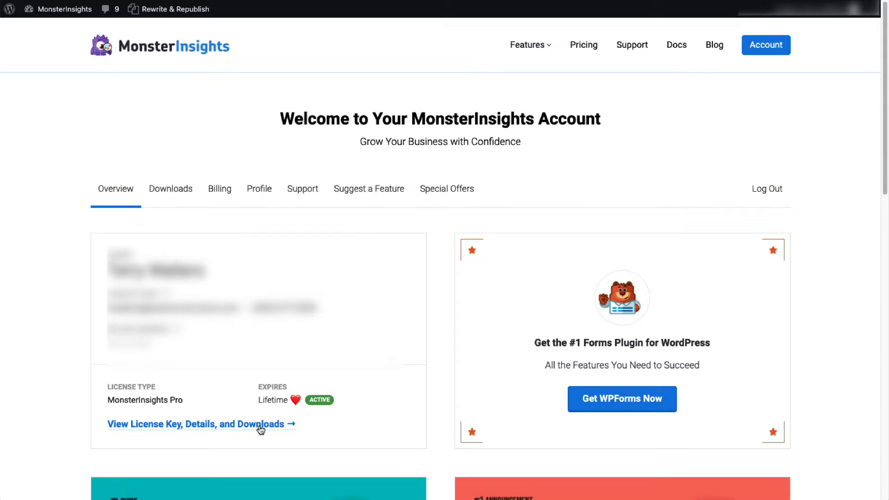
pyautogui.click(260, 429)
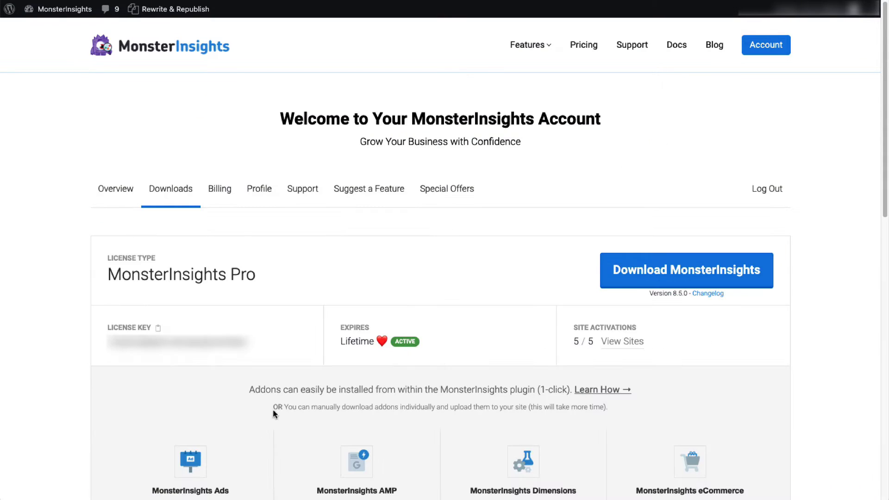
pyautogui.click(684, 275)
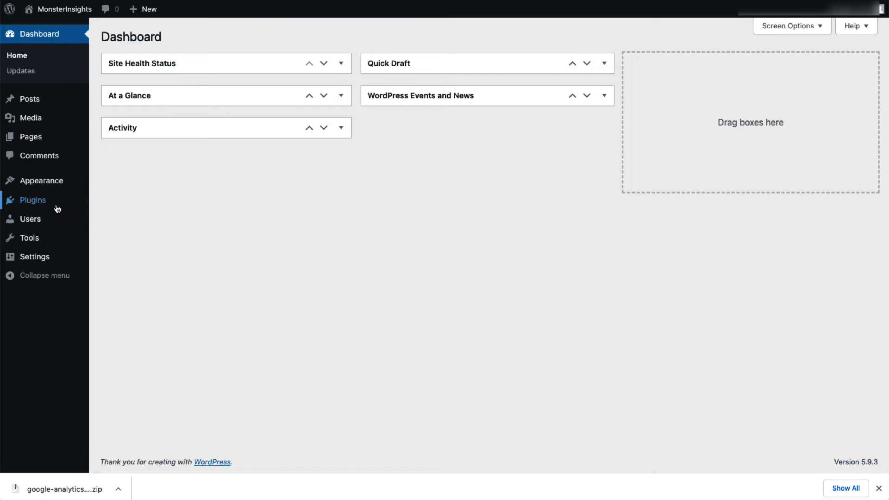
# - Upload the MonsterInsights zip via Plugins > Add New > Upload Plugin, install it, and activate it
pyautogui.moveTo(58, 209)
pyautogui.click(107, 225)
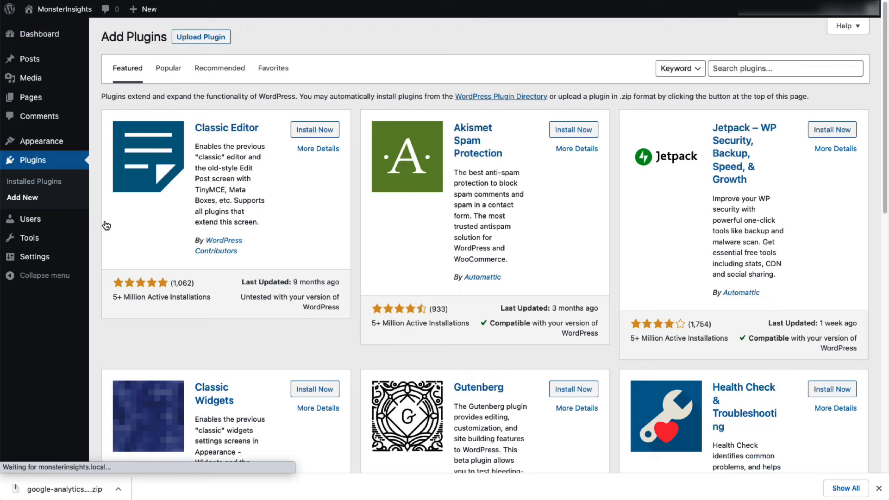
pyautogui.click(209, 41)
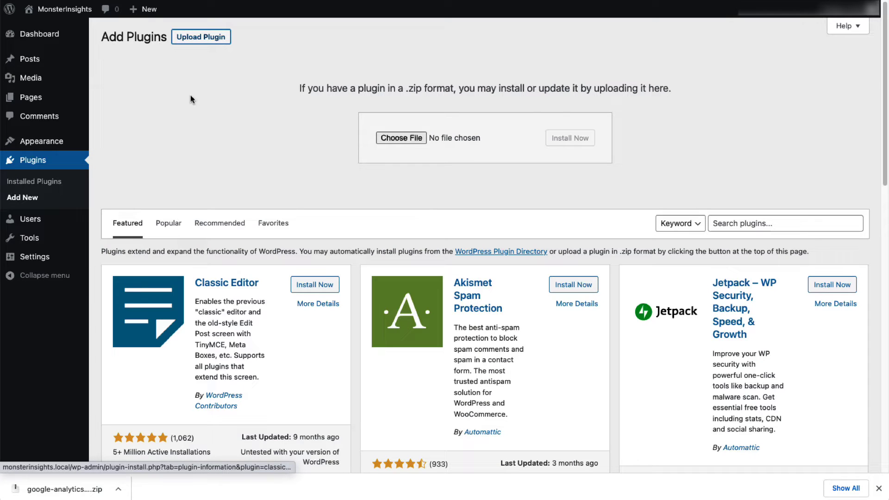
pyautogui.moveTo(65, 489); pyautogui.dragTo(425, 140)
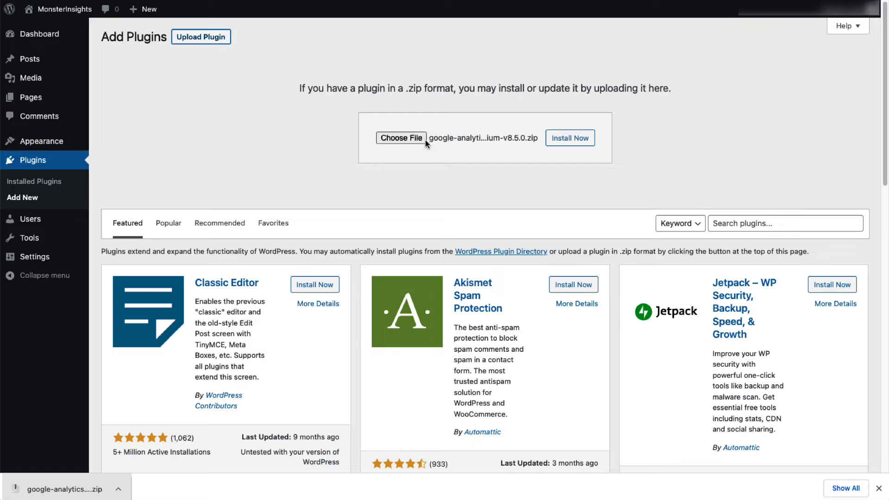
pyautogui.click(570, 138)
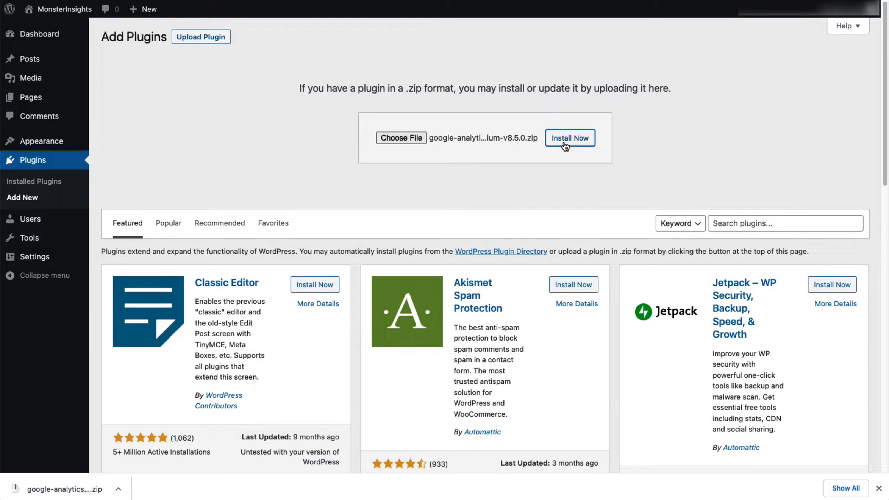
pyautogui.click(147, 135)
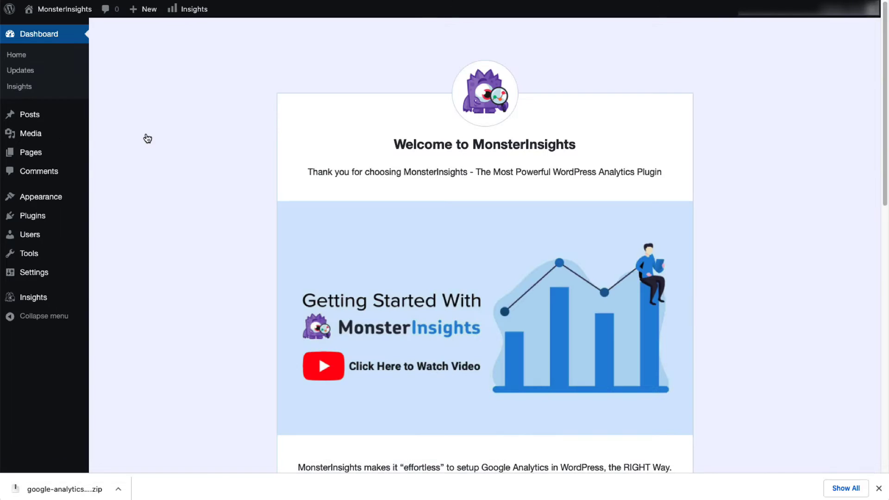
pyautogui.scroll(-6, 176, 174)
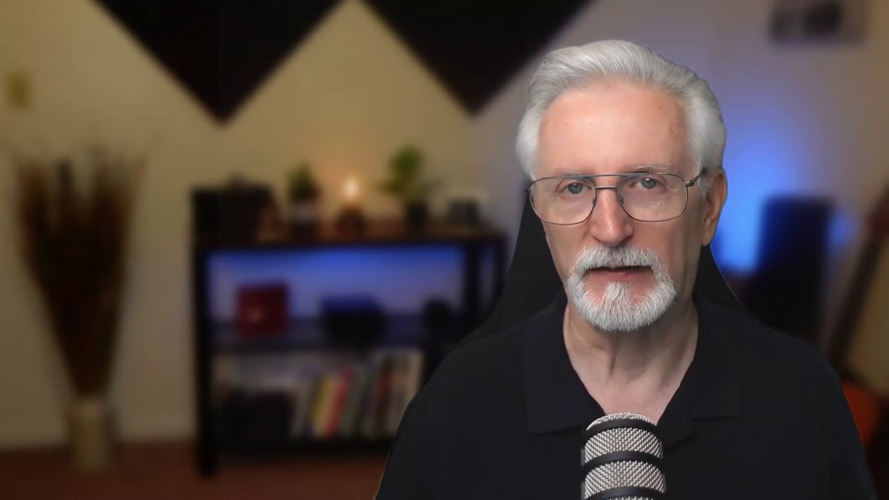
# - Choose Ecommerce as the site type in the MonsterInsights setup wizard
pyautogui.click(270, 311)
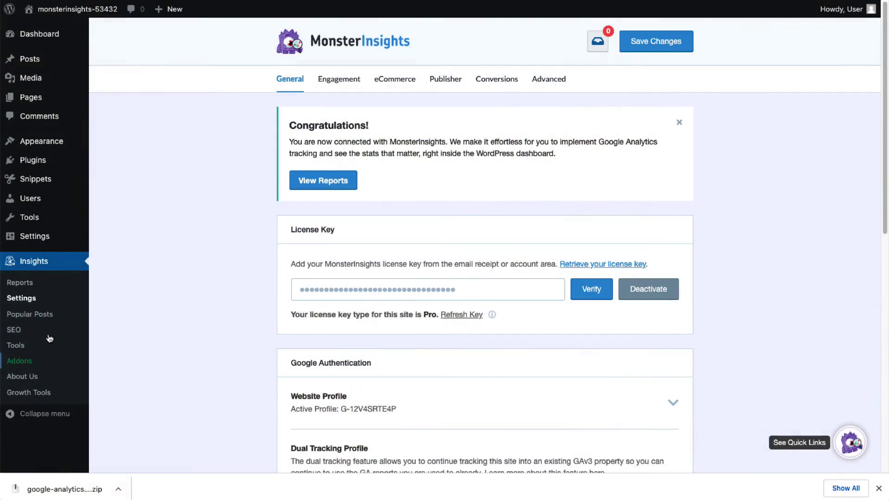
# - Go to the Insights > Addons page in the WordPress sidebar
pyautogui.click(30, 363)
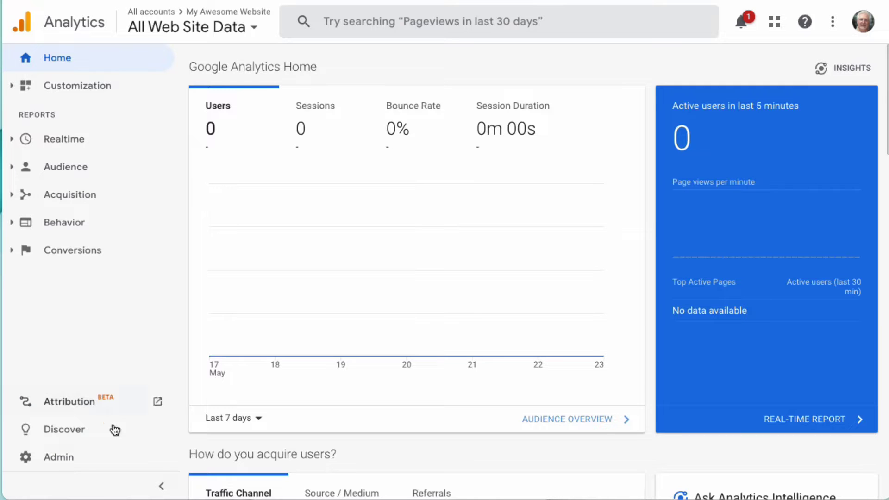
# - Switch on Enable Ecommerce and Enable Enhanced Ecommerce Reporting in the view's Ecommerce Settings and save
pyautogui.click(60, 457)
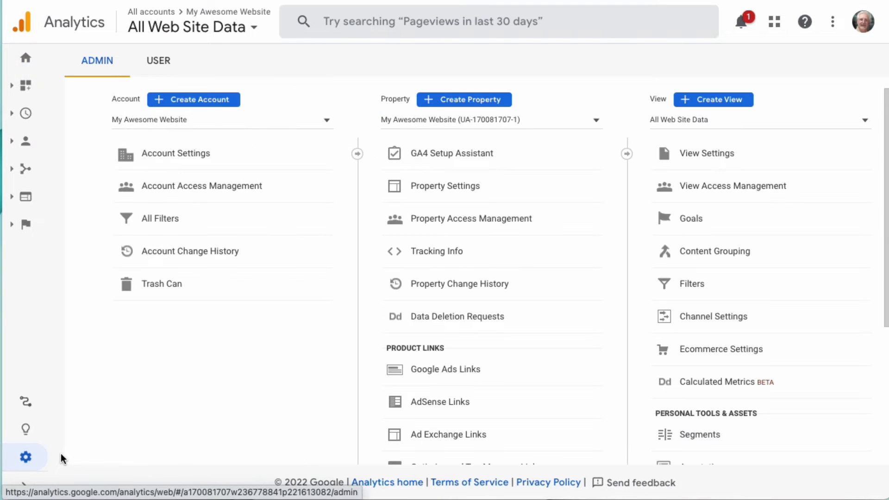
pyautogui.click(712, 353)
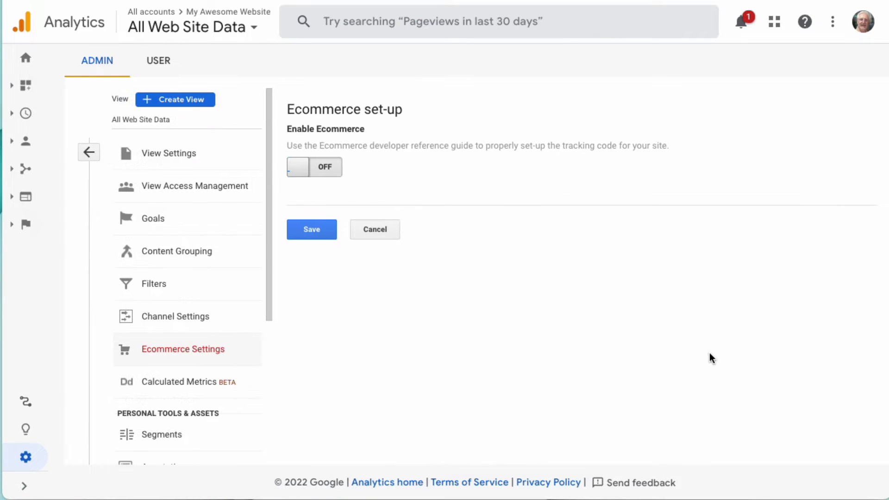
pyautogui.click(337, 168)
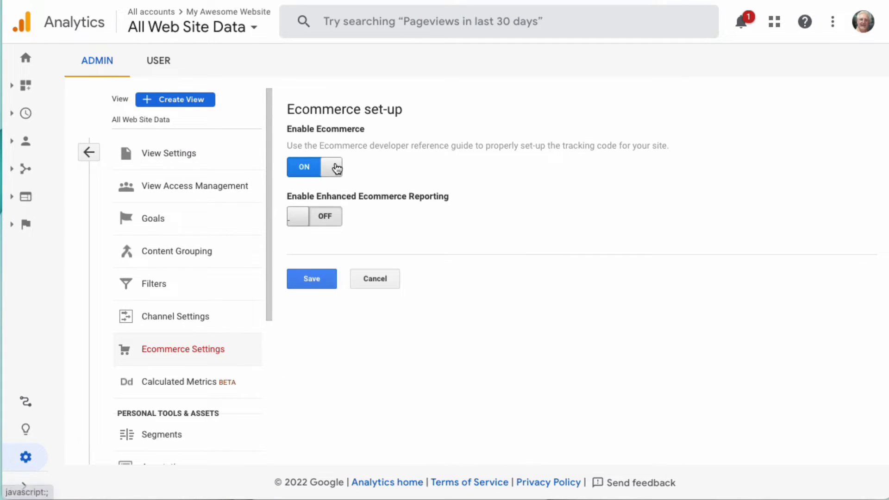
pyautogui.click(326, 215)
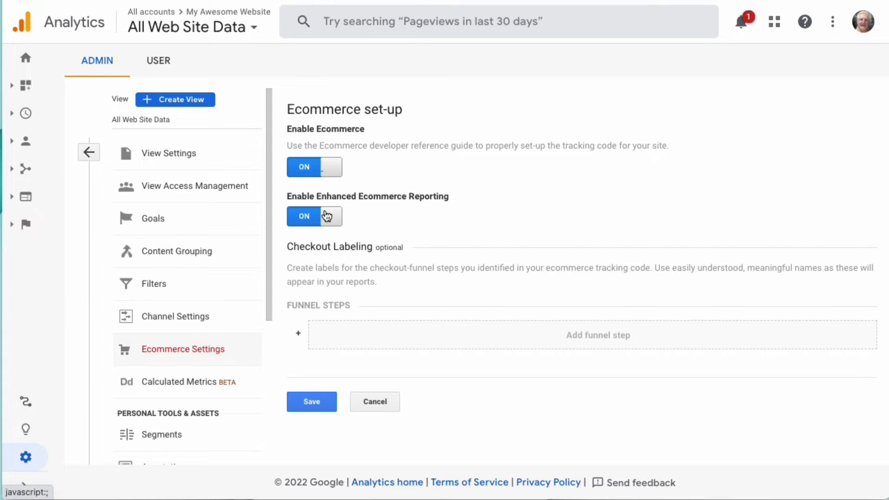
pyautogui.click(316, 406)
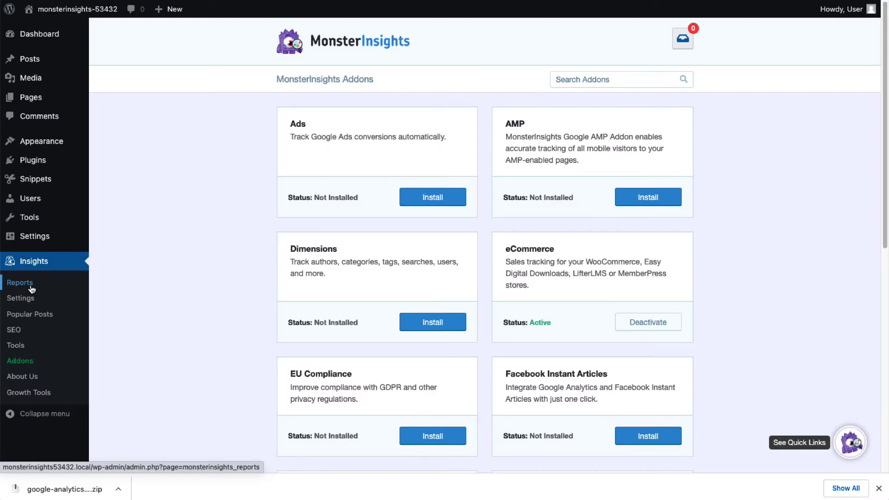
# - Review the Insights eCommerce report, then open the full Top Conversion Sources report
pyautogui.click(32, 289)
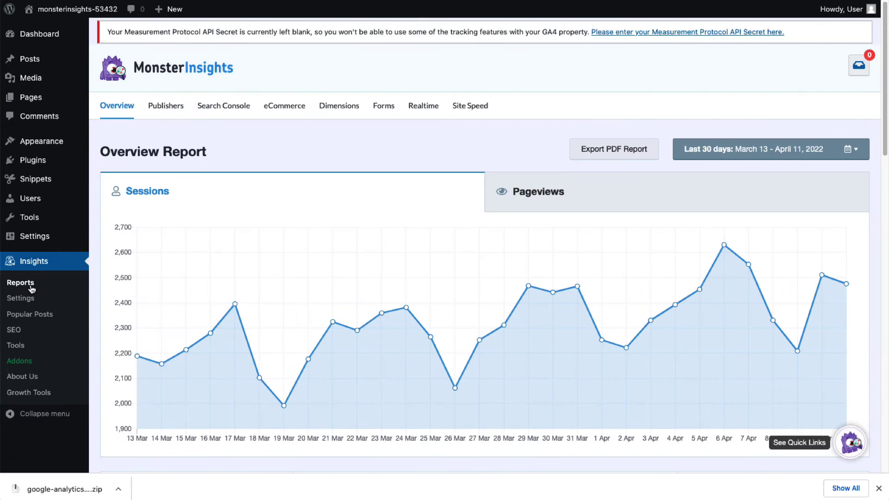
pyautogui.click(293, 109)
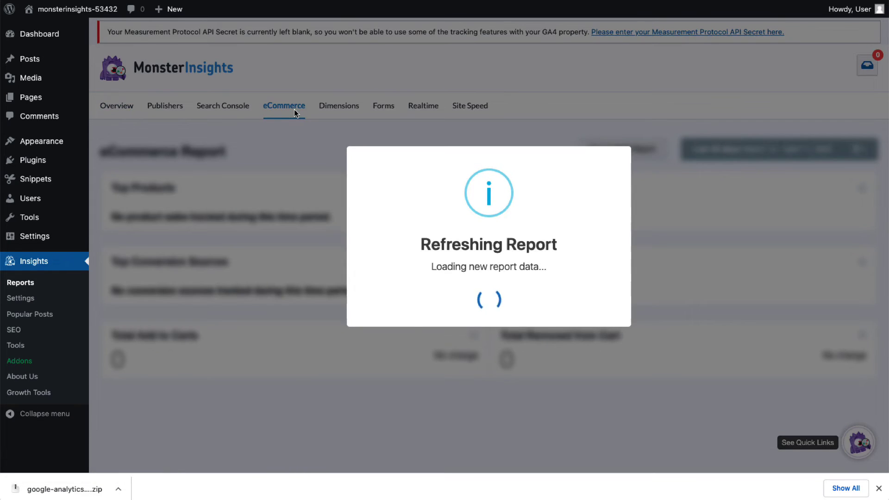
pyautogui.scroll(-3, 295, 114)
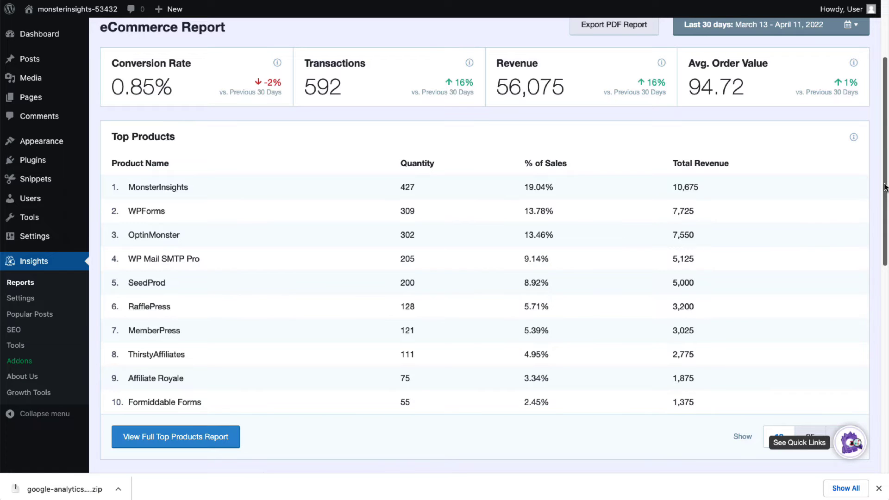
pyautogui.moveTo(884, 187); pyautogui.dragTo(885, 345)
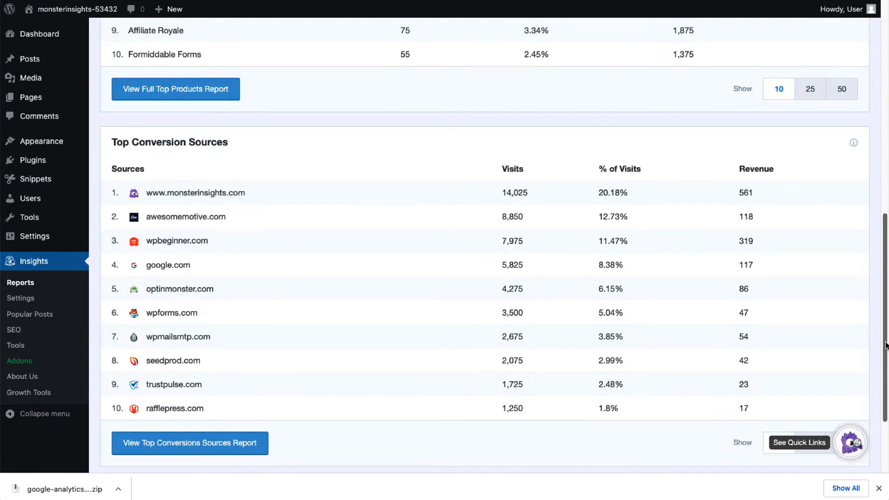
pyautogui.scroll(-3, 885, 345)
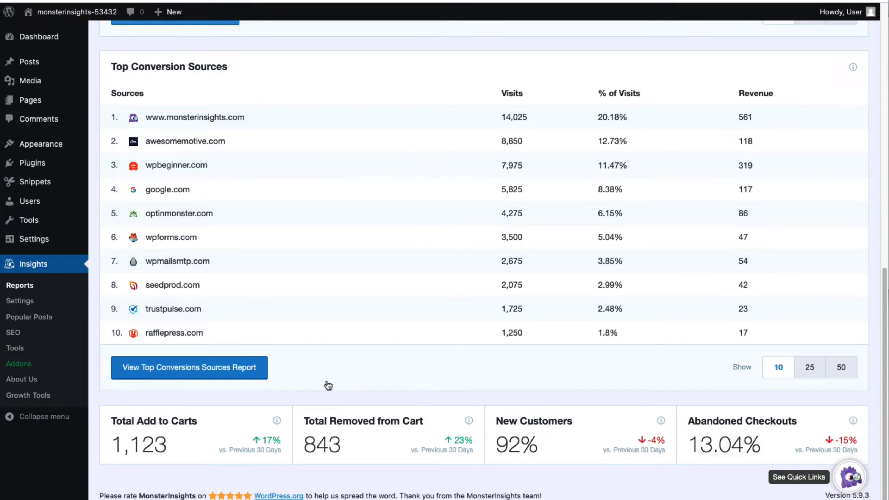
pyautogui.click(230, 369)
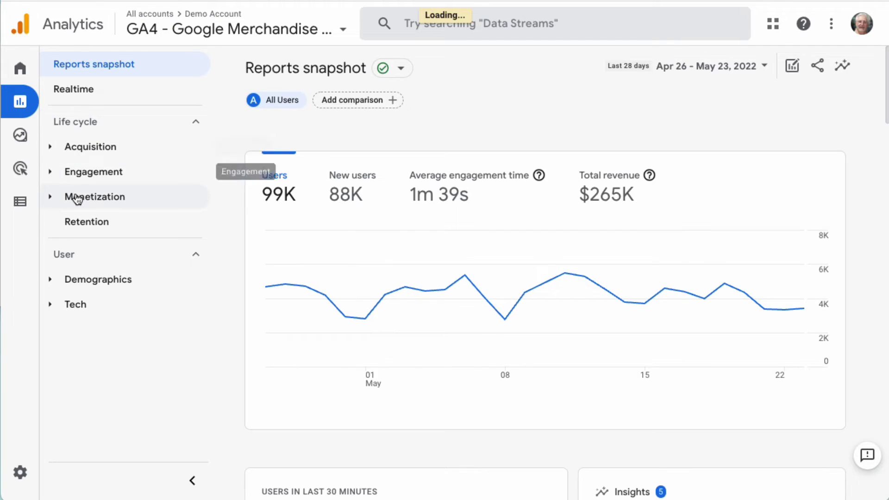
# - Browse the Monetization overview, then open the Ecommerce purchases report by item name
pyautogui.click(76, 199)
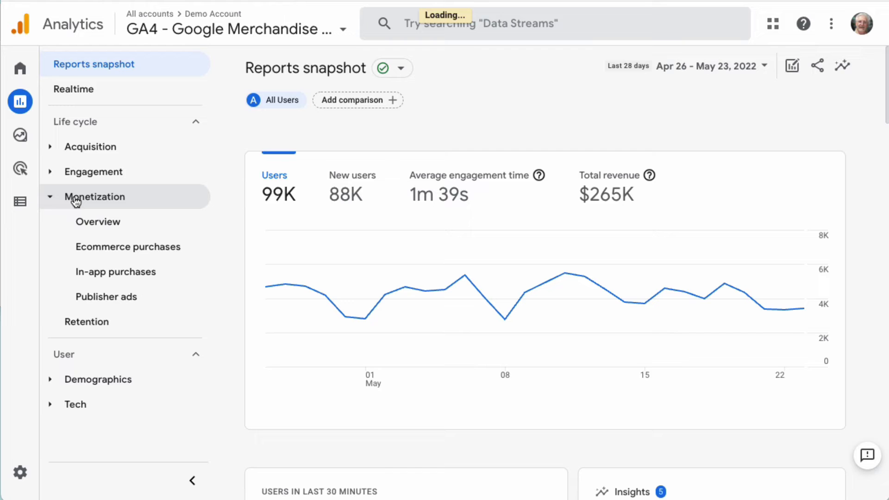
pyautogui.click(98, 225)
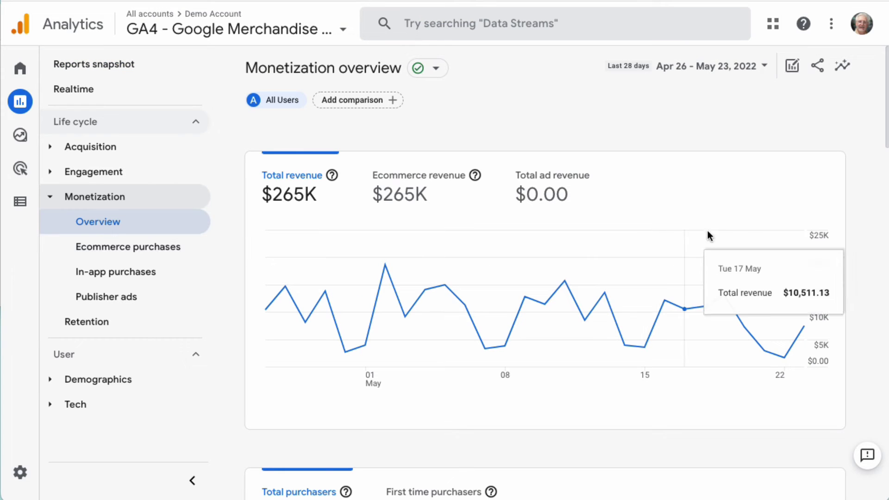
pyautogui.middleClick(860, 205)
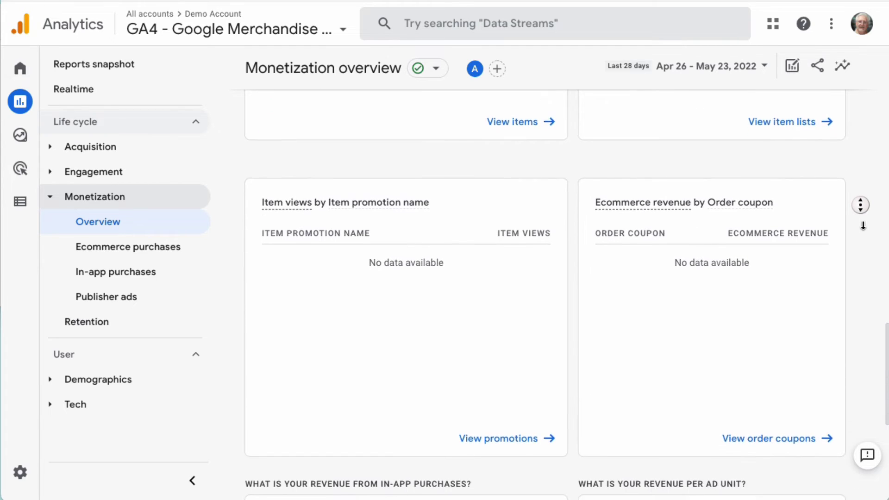
pyautogui.middleClick(862, 226)
pyautogui.click(151, 249)
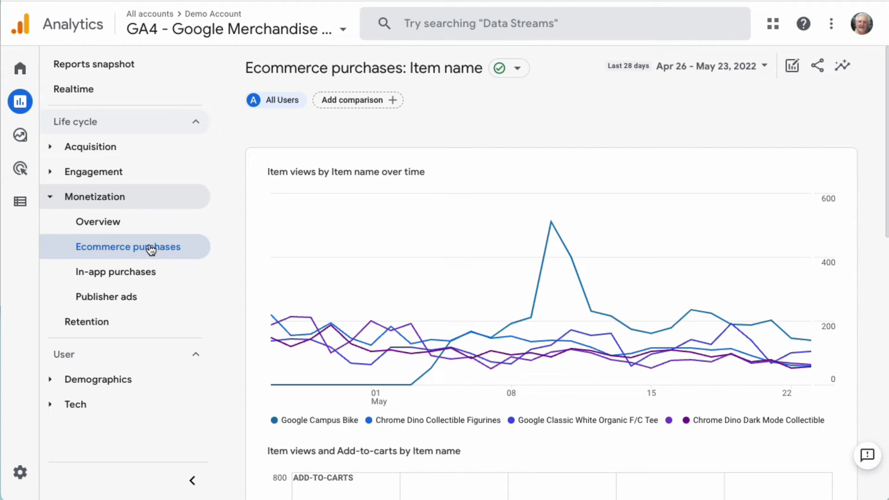
pyautogui.click(57, 147)
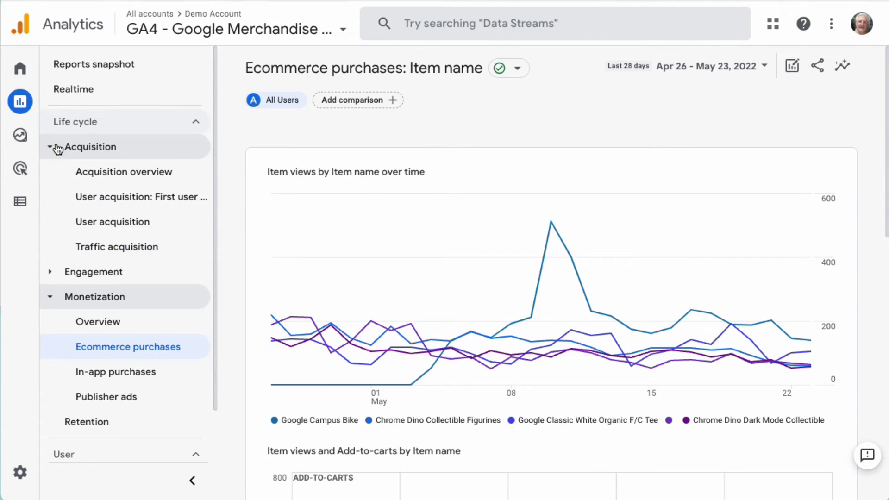
# - Show the Traffic acquisition report with conversions counting only purchase events
pyautogui.click(102, 247)
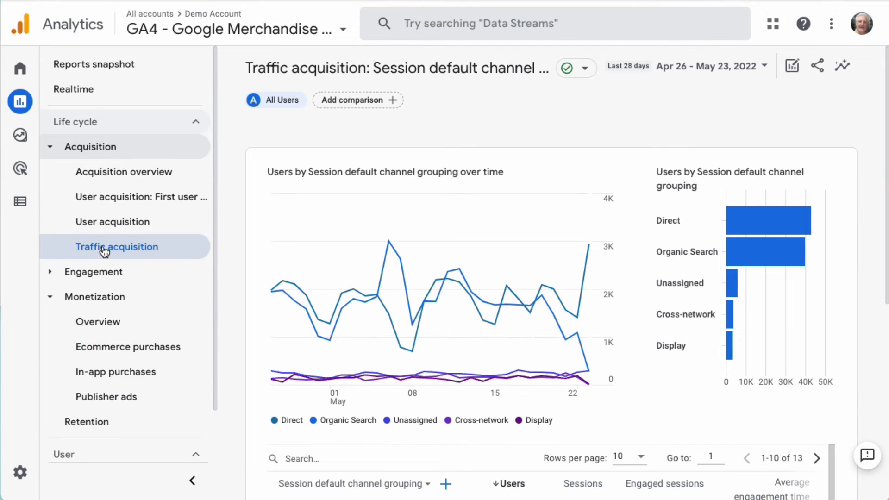
pyautogui.scroll(-8, 763, 278)
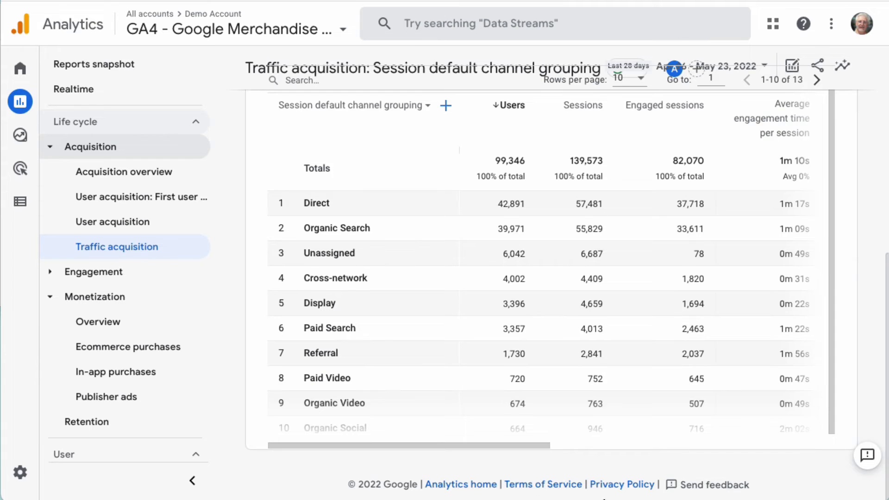
pyautogui.moveTo(435, 442); pyautogui.dragTo(726, 444)
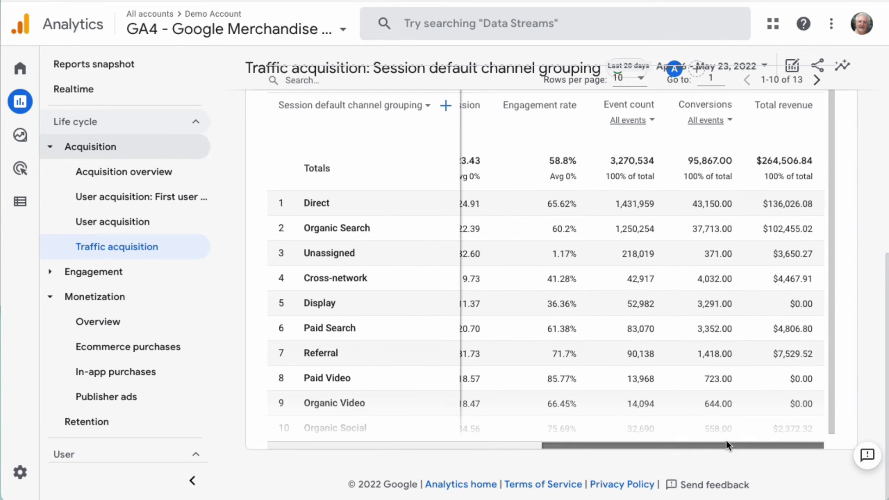
pyautogui.click(729, 120)
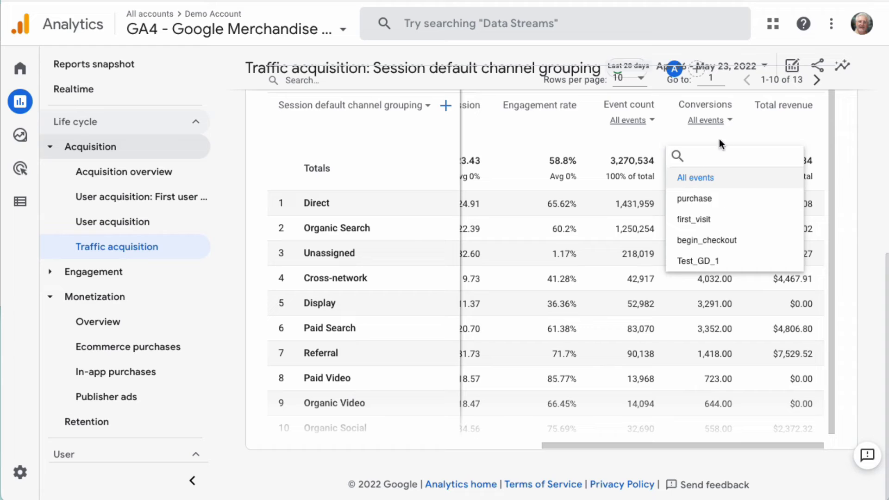
pyautogui.click(695, 202)
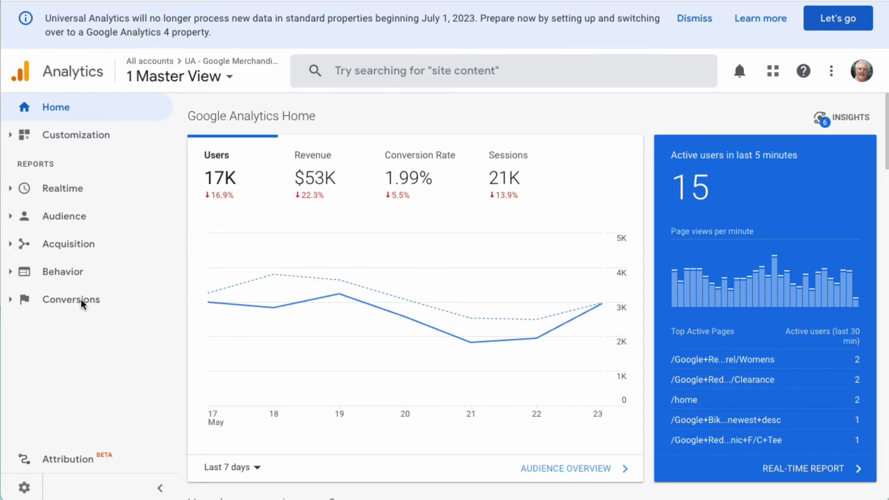
# - Open Conversions > Ecommerce > Overview and scroll down to the Top Sellers table
pyautogui.click(82, 301)
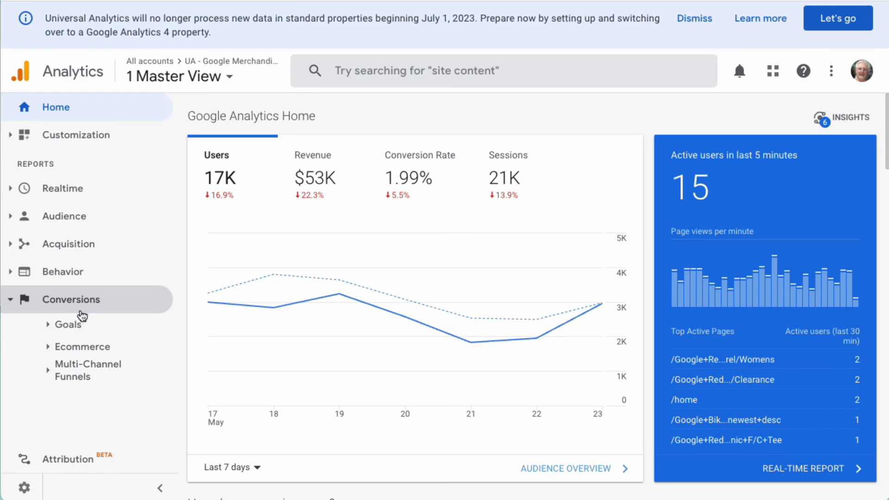
pyautogui.click(76, 346)
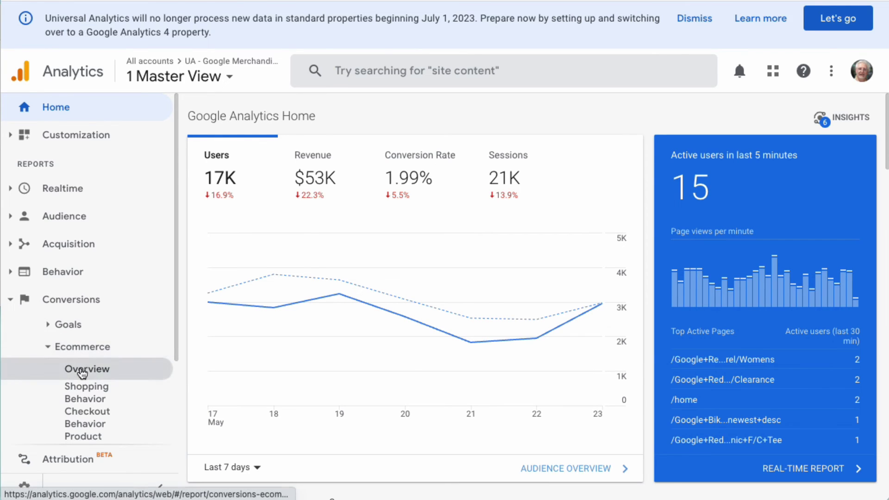
pyautogui.click(82, 370)
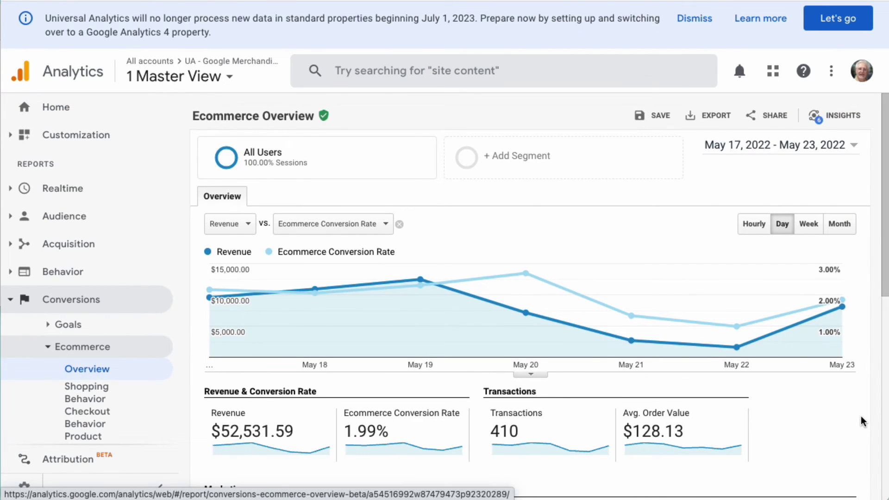
pyautogui.scroll(-3, 860, 422)
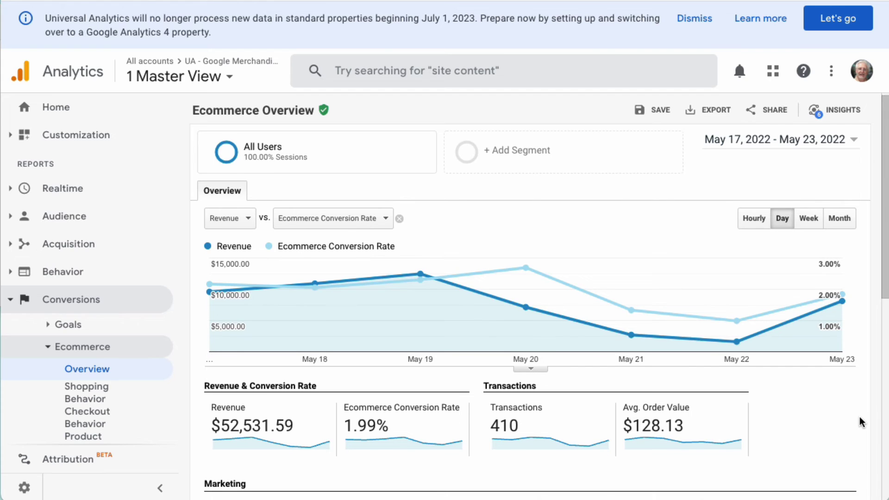
pyautogui.scroll(-4, 862, 422)
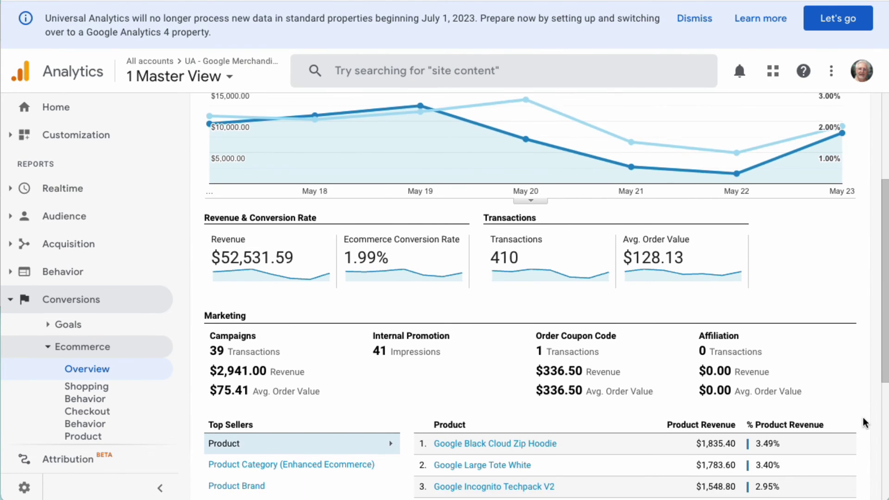
pyautogui.scroll(-3, 864, 422)
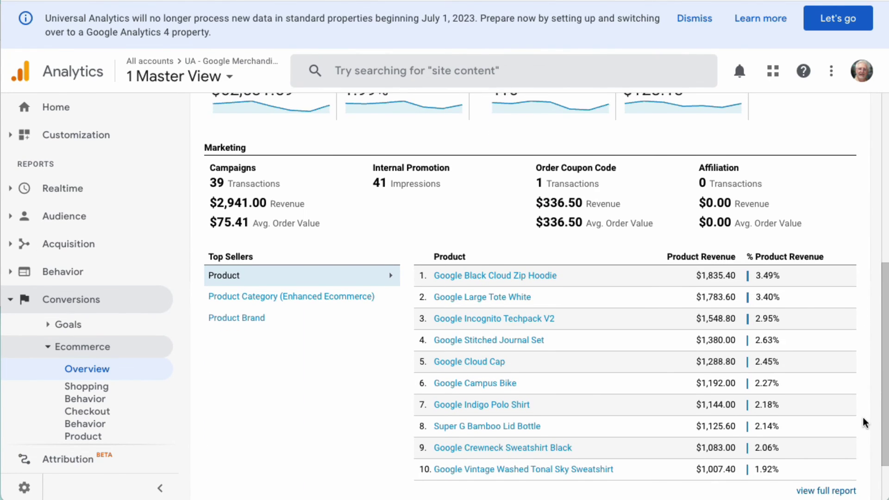